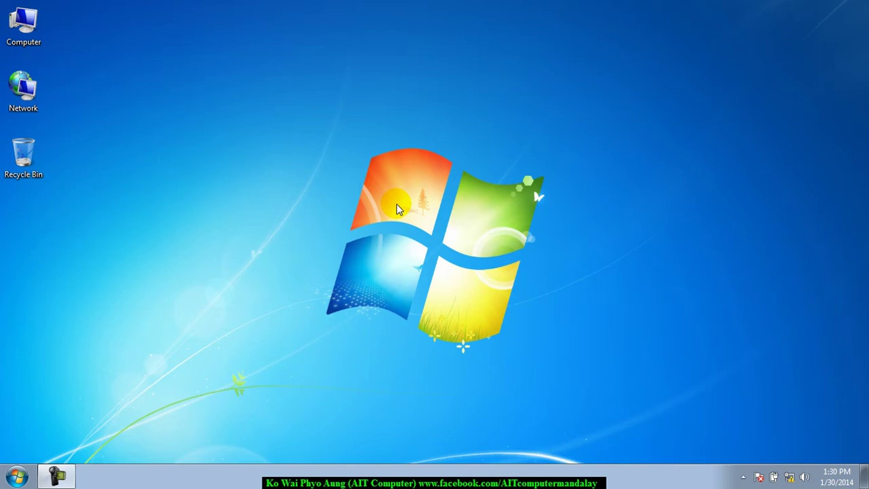
pyautogui.click(333, 184)
pyautogui.click(319, 185)
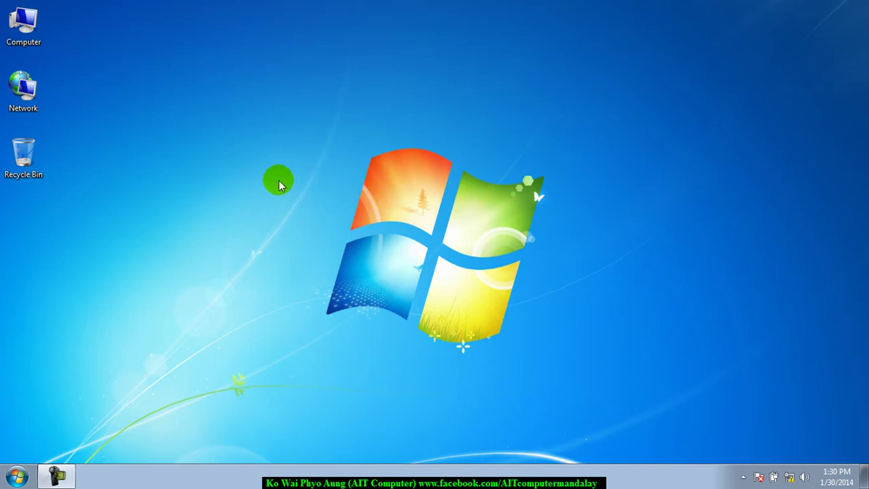
pyautogui.click(213, 156)
# Step: View the computer's system properties down to the computer name and workgroup settings, dismiss the color scheme notification, and close the window
pyautogui.click(27, 22)
pyautogui.rightClick(31, 18)
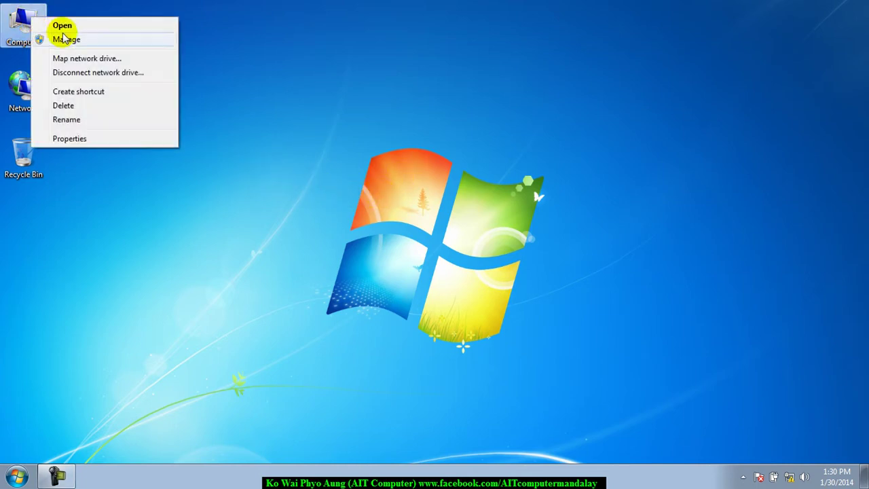
pyautogui.click(121, 140)
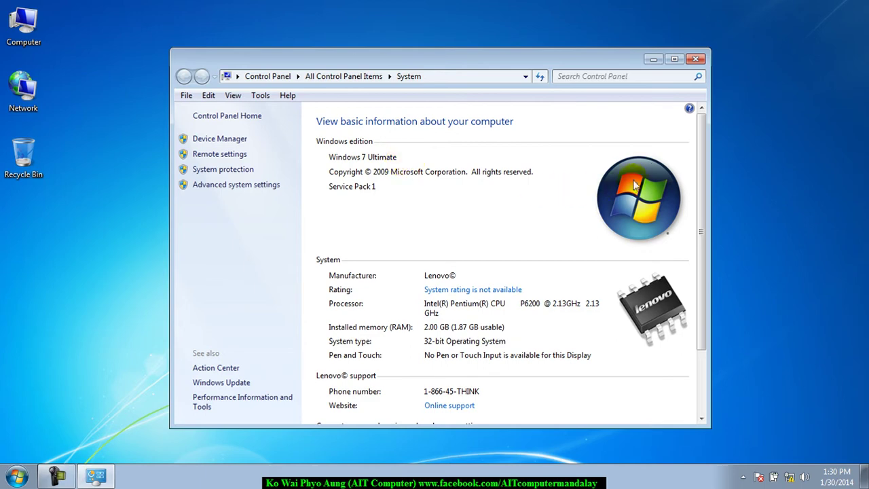
pyautogui.moveTo(702, 161); pyautogui.dragTo(355, 248)
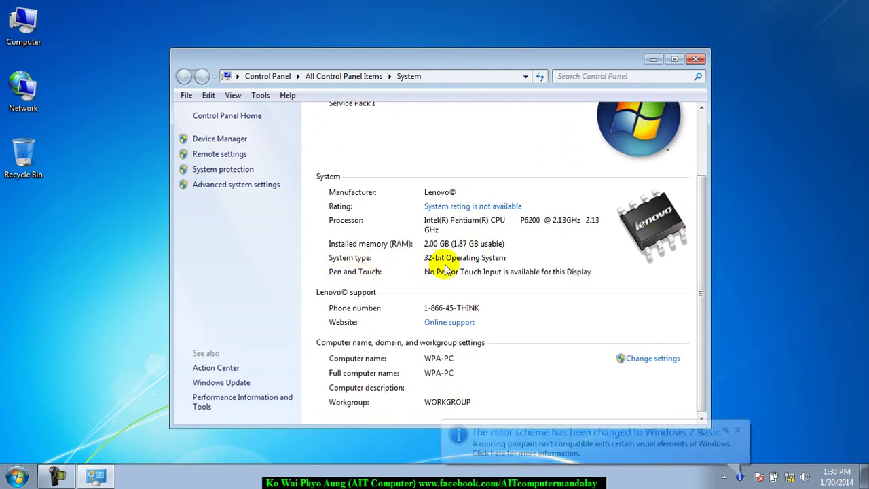
pyautogui.click(743, 433)
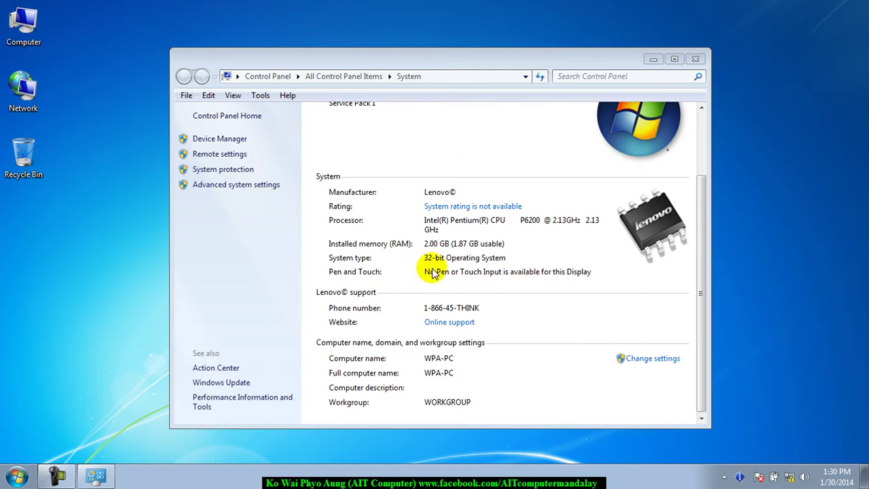
pyautogui.click(696, 59)
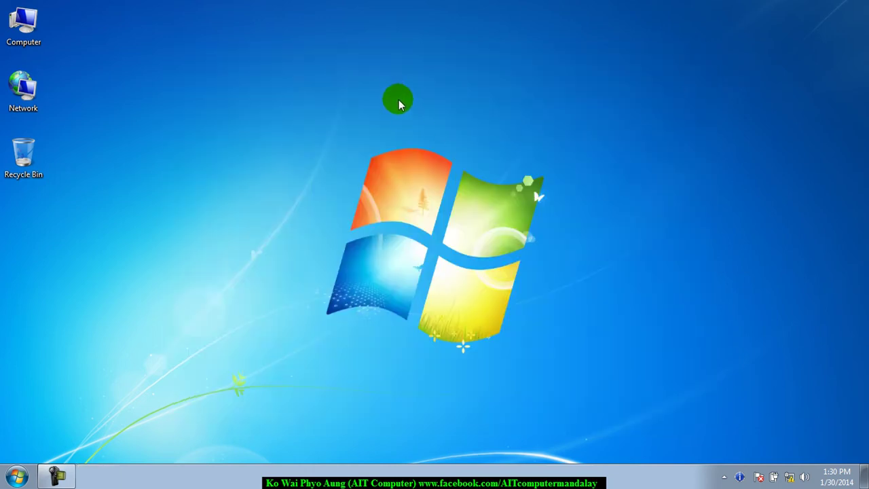
pyautogui.rightClick(226, 106)
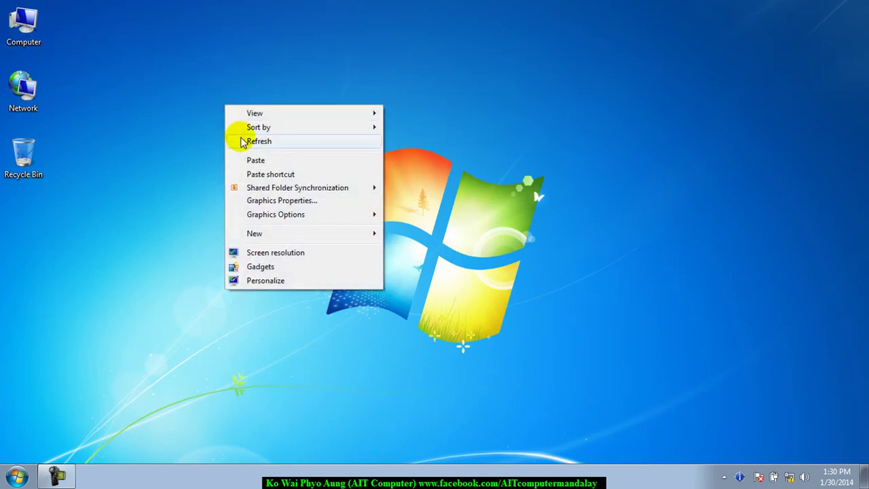
pyautogui.click(250, 140)
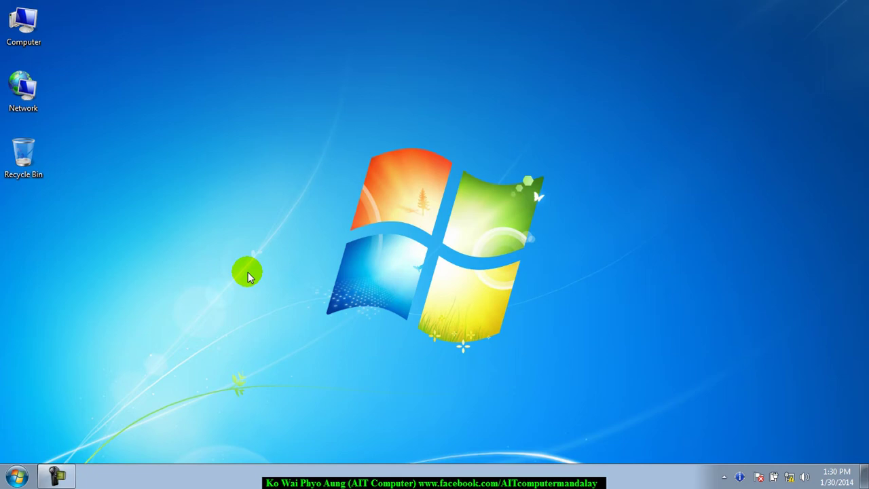
pyautogui.rightClick(224, 141)
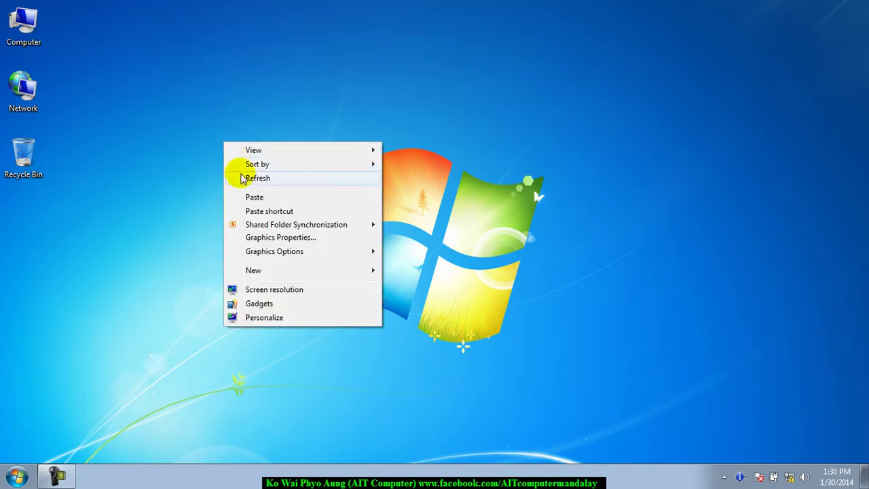
pyautogui.click(251, 177)
pyautogui.rightClick(220, 157)
pyautogui.click(242, 191)
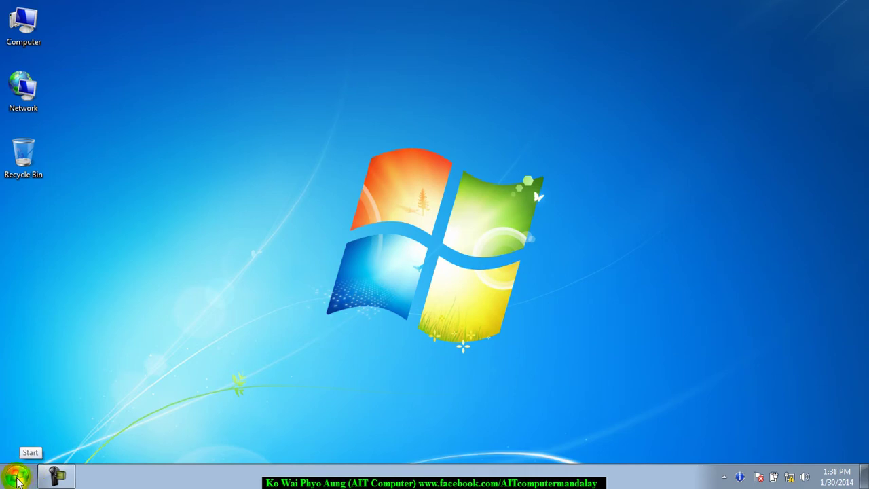
# Step: Check the account shown in the Start menu and open the User Accounts page of Control Panel
pyautogui.click(19, 479)
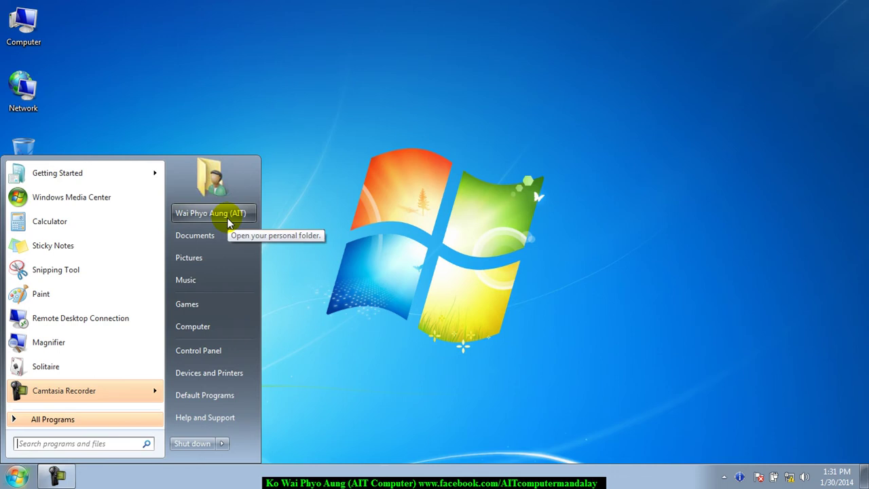
pyautogui.click(326, 204)
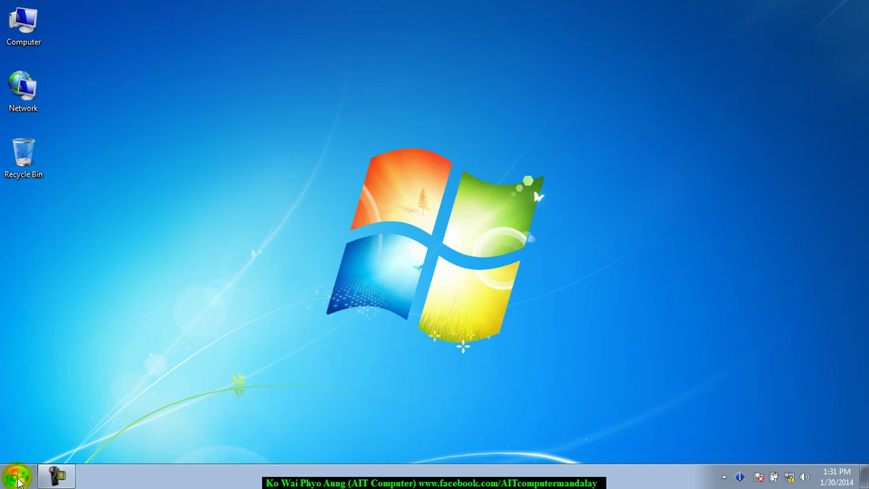
pyautogui.click(22, 474)
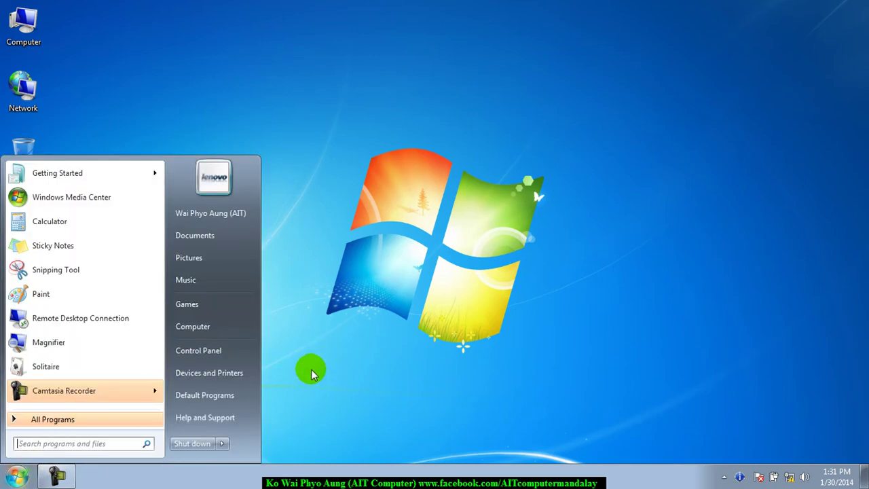
pyautogui.click(210, 355)
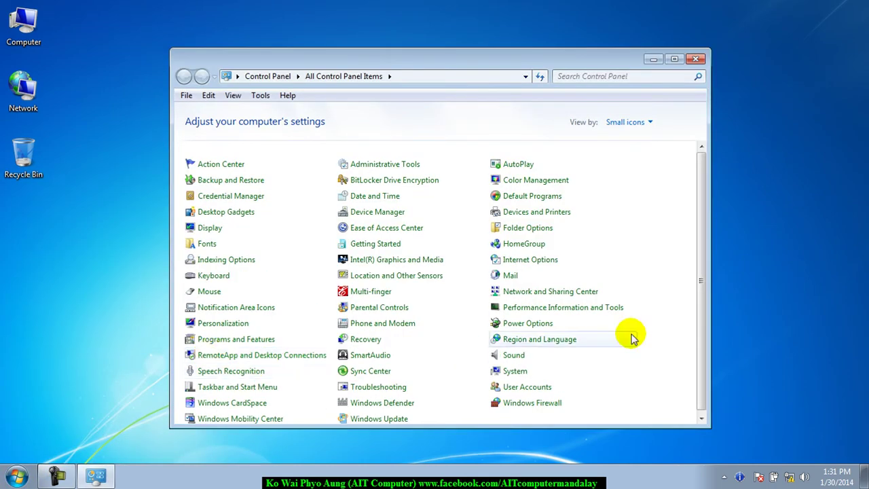
pyautogui.scroll(-1, 679, 353)
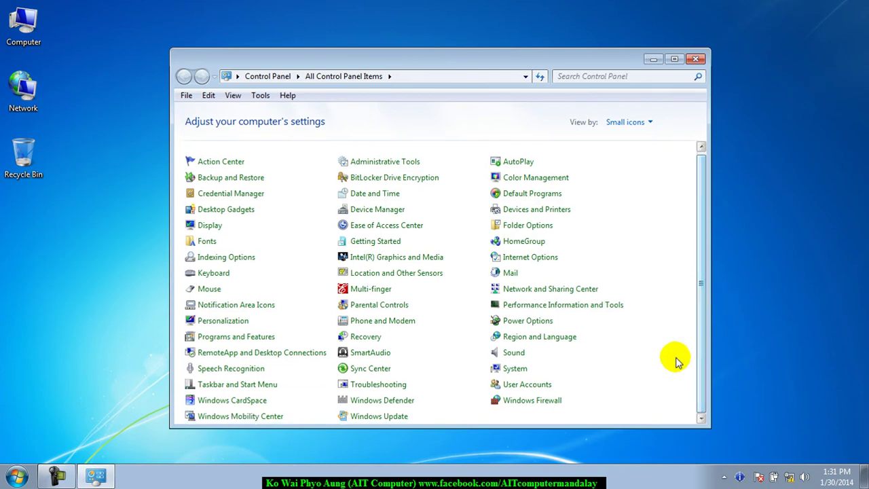
pyautogui.click(528, 385)
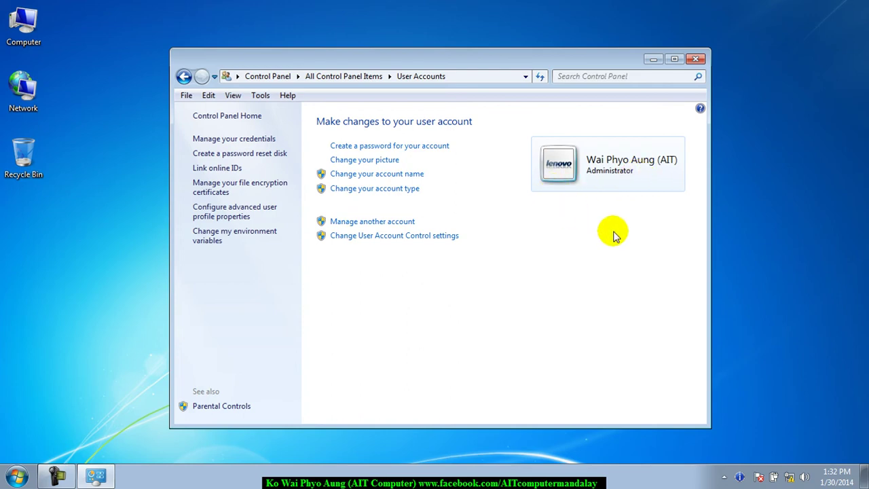
# Step: Move the User Accounts window aside and compare its account name and picture with those in the Start menu
pyautogui.moveTo(378, 64); pyautogui.dragTo(496, 36)
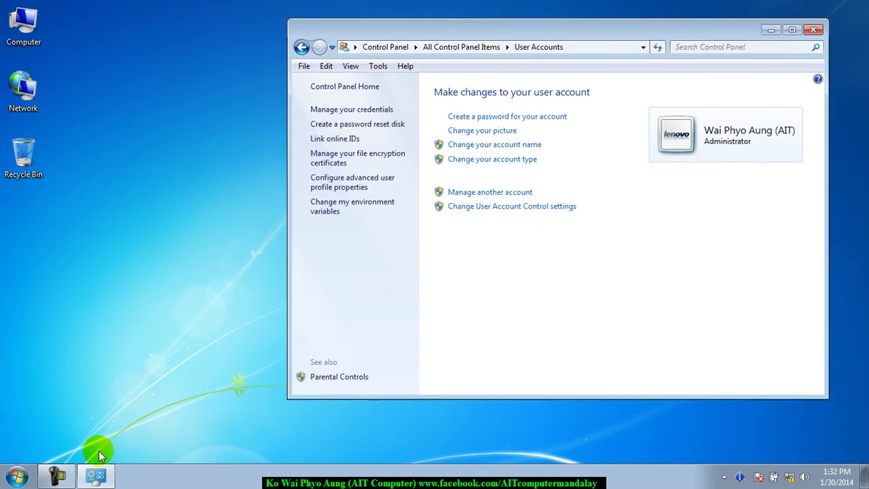
pyautogui.click(6, 478)
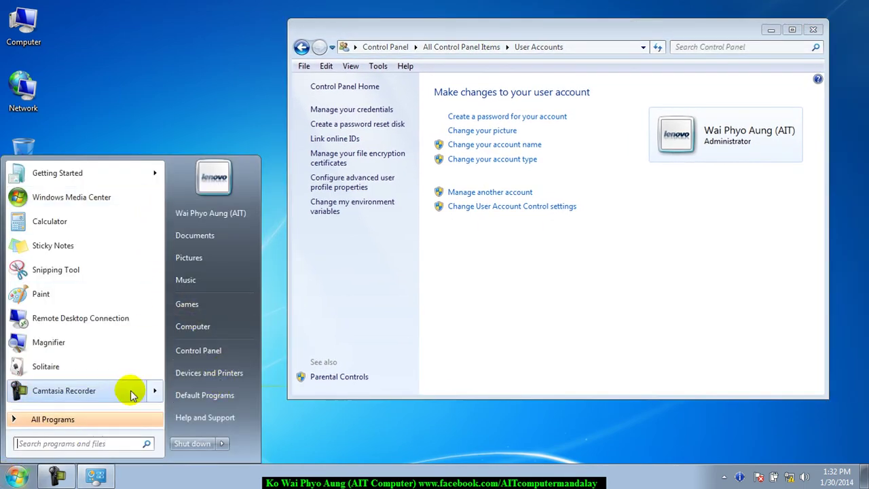
pyautogui.click(315, 439)
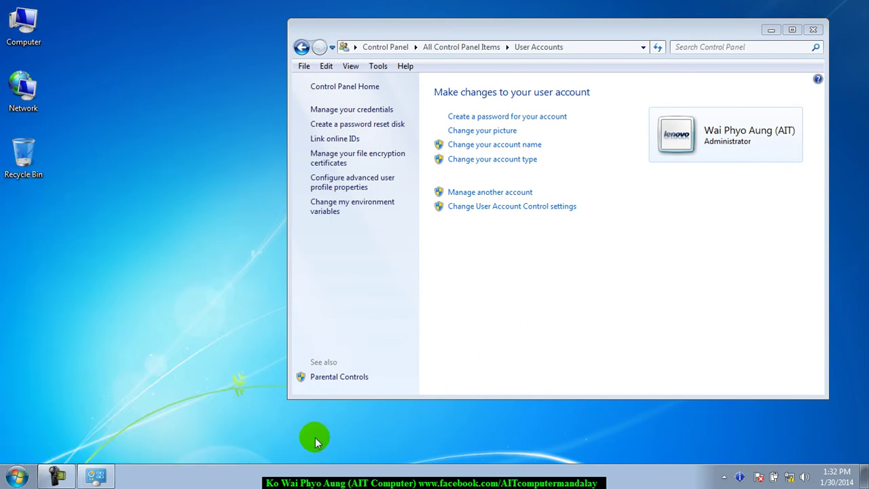
# Step: Run lusrmgr.msc and display the Users folder in Local Users and Groups
pyautogui.press('super+r')
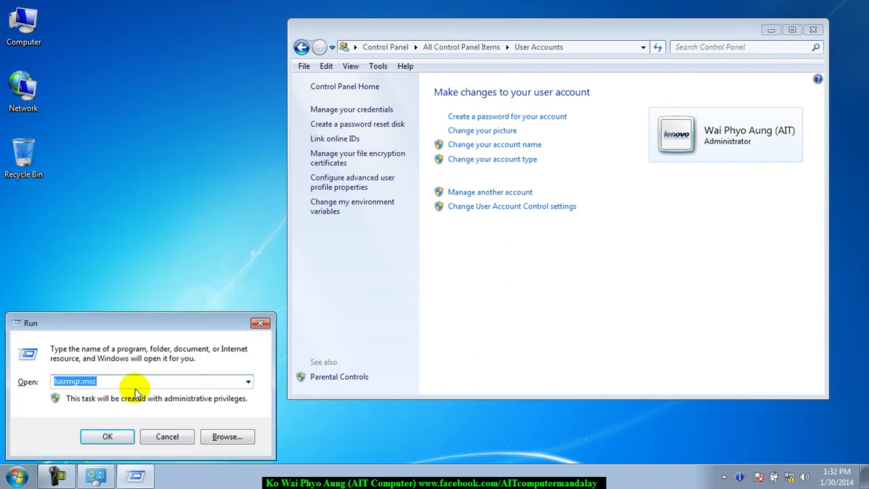
pyautogui.write('lus')
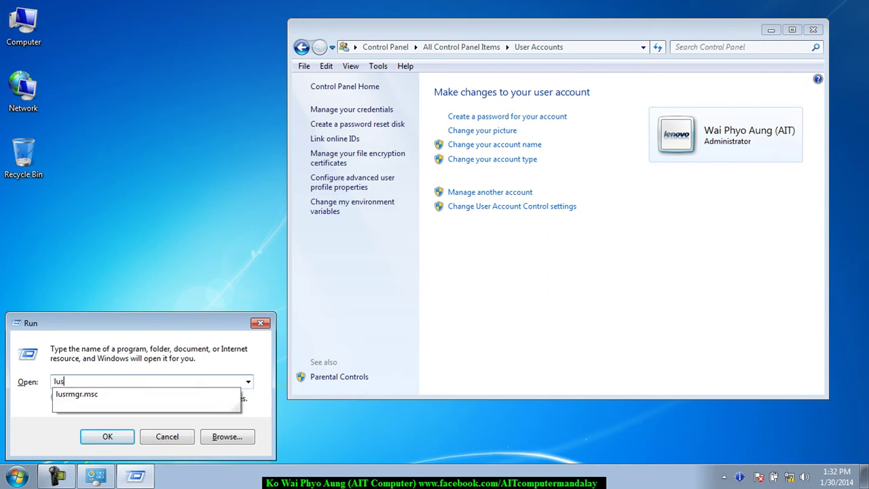
pyautogui.write('rmgr.ms')
pyautogui.click(136, 392)
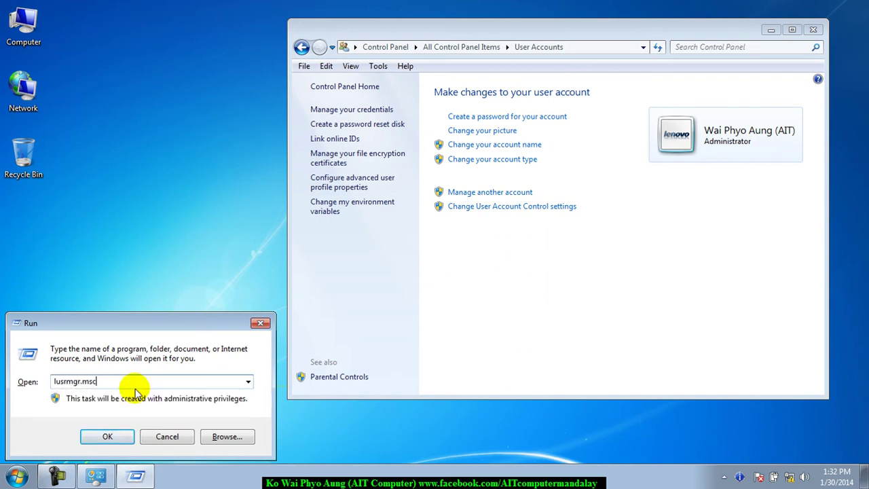
pyautogui.click(99, 437)
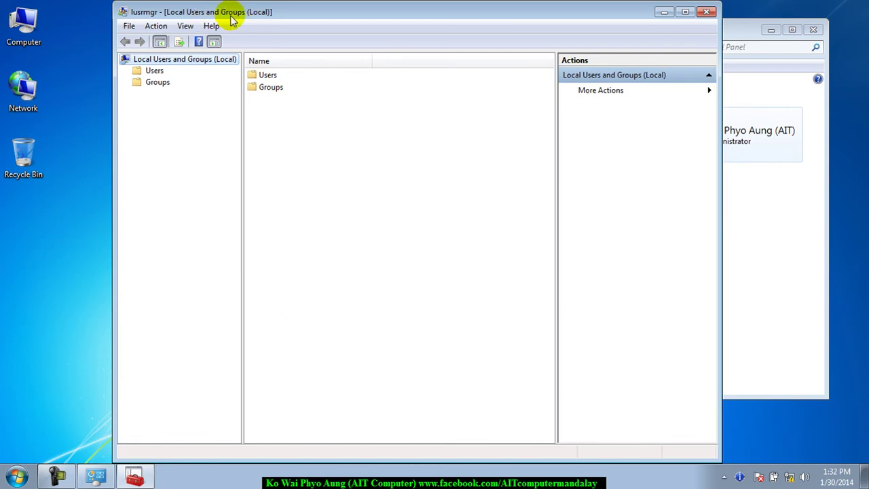
pyautogui.moveTo(338, 21); pyautogui.dragTo(342, 28)
pyautogui.click(158, 79)
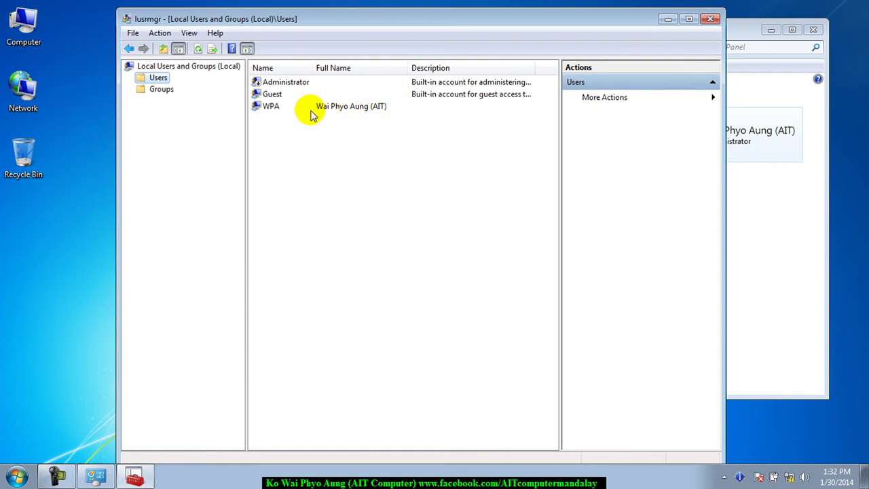
# Step: Inspect the general properties and group membership of the user account listed below Guest, leaving its settings unsaved
pyautogui.click(270, 107)
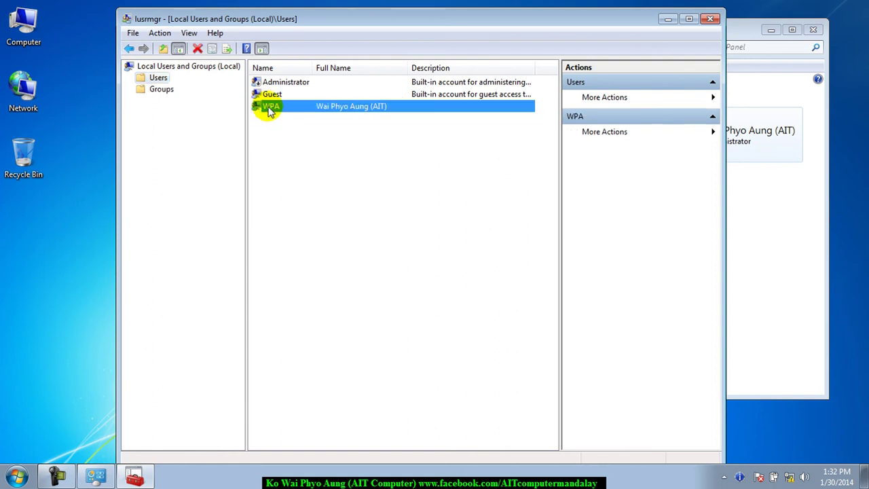
pyautogui.rightClick(270, 111)
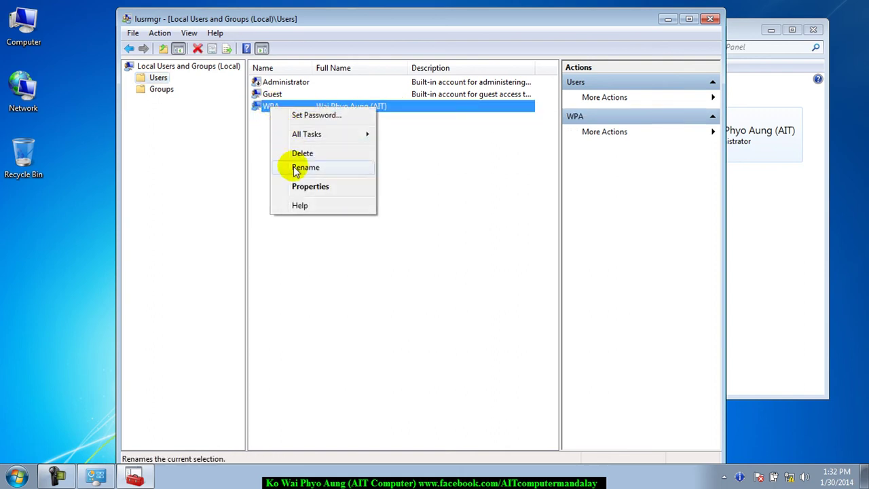
pyautogui.click(300, 187)
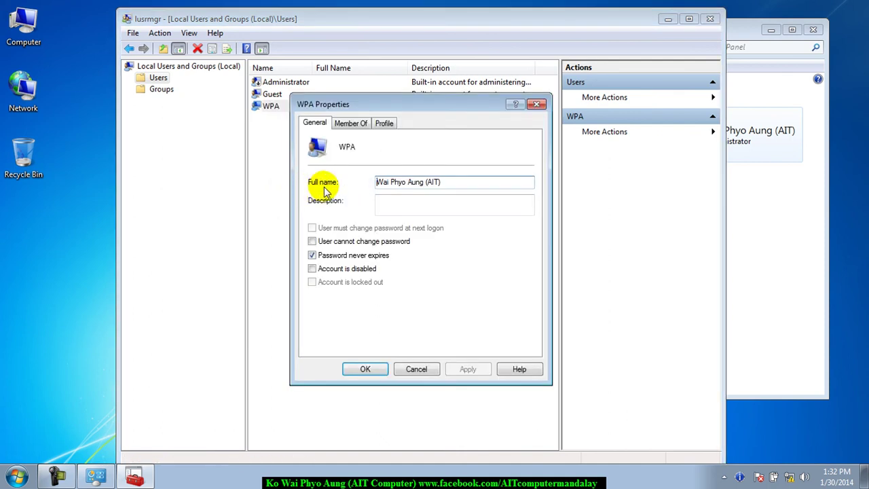
pyautogui.click(351, 123)
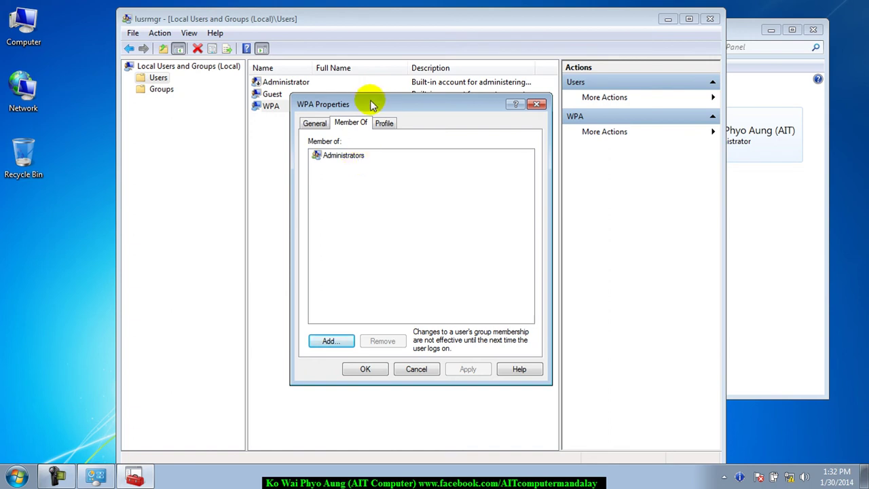
pyautogui.moveTo(370, 102); pyautogui.dragTo(382, 131)
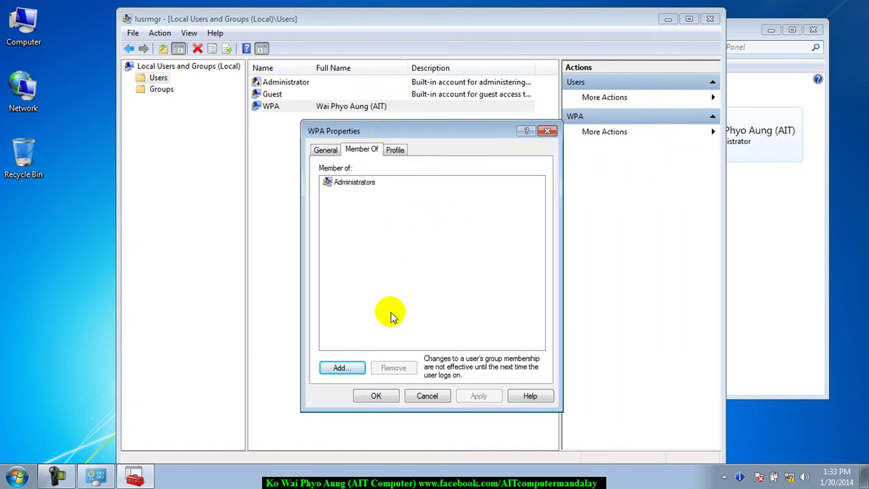
pyautogui.click(421, 398)
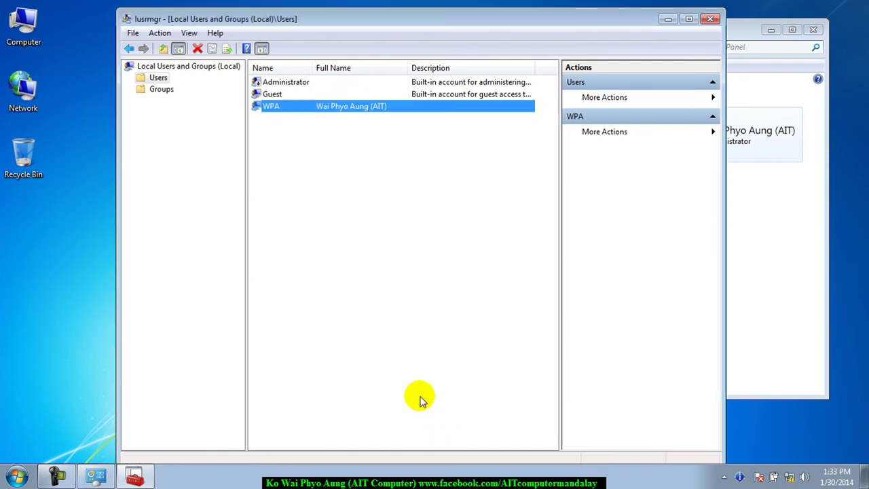
# Step: Close the Local Users and Groups console and the User Accounts window
pyautogui.click(709, 18)
pyautogui.moveTo(716, 27); pyautogui.dragTo(573, 27)
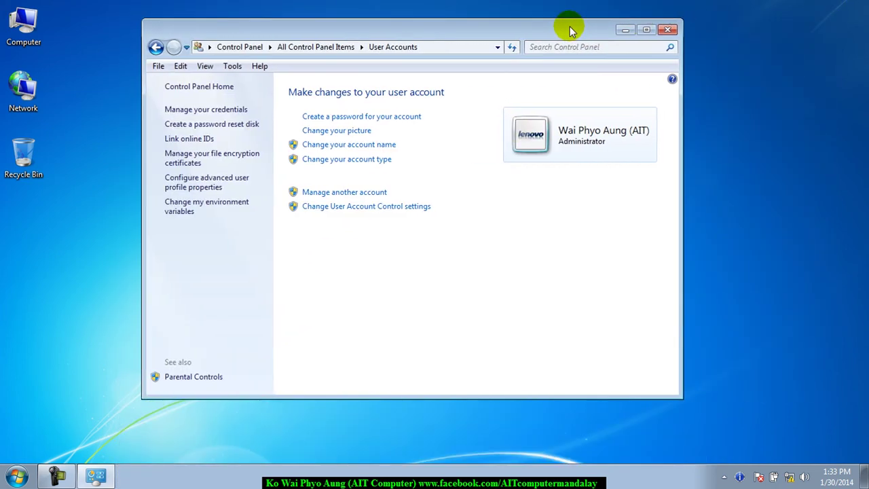
pyautogui.click(668, 30)
pyautogui.rightClick(342, 72)
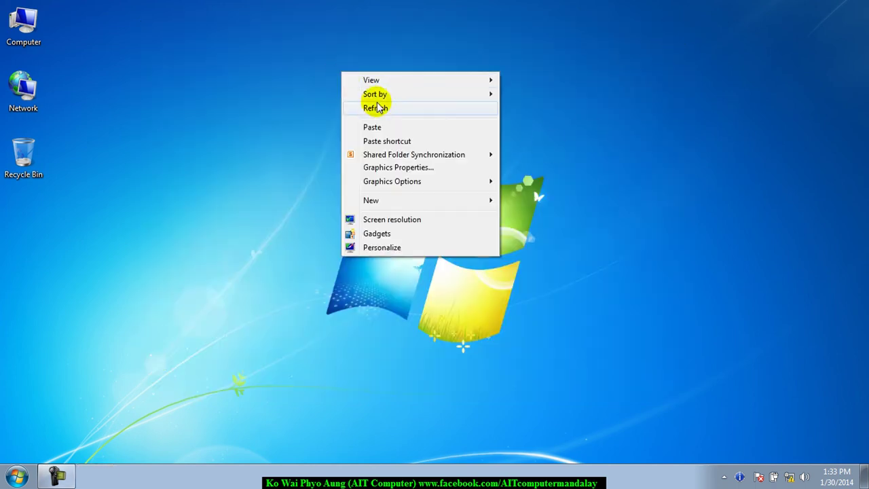
pyautogui.click(376, 108)
pyautogui.rightClick(470, 78)
pyautogui.click(503, 116)
pyautogui.rightClick(342, 56)
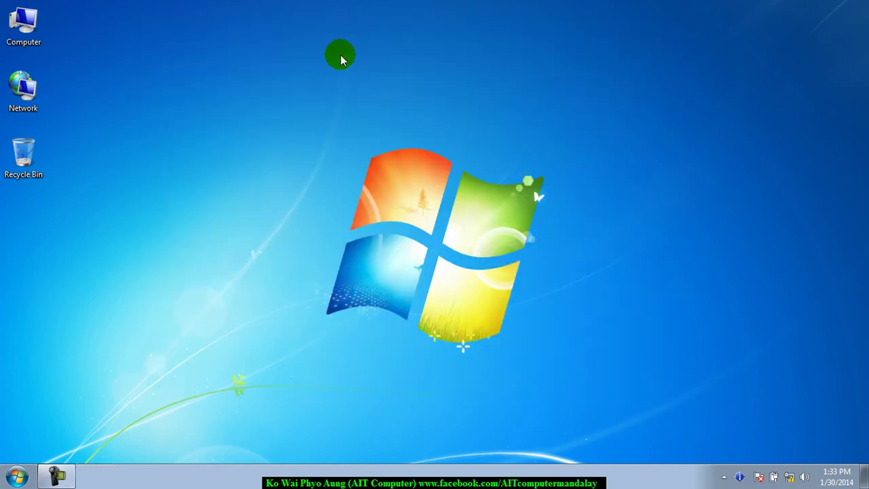
pyautogui.click(379, 97)
pyautogui.rightClick(567, 72)
pyautogui.click(601, 125)
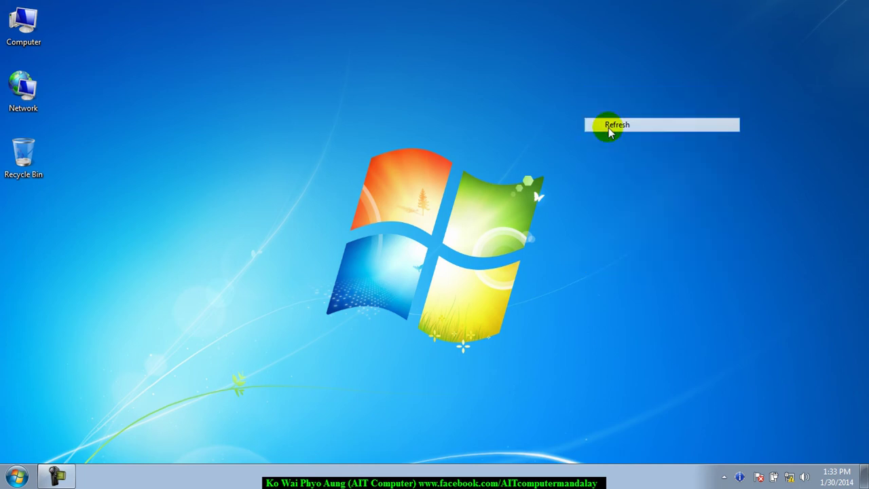
pyautogui.rightClick(442, 72)
pyautogui.click(470, 112)
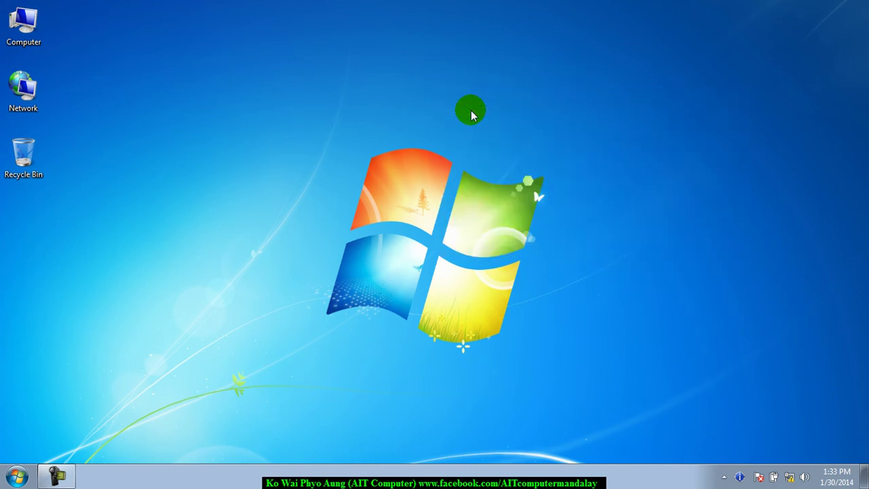
pyautogui.rightClick(460, 61)
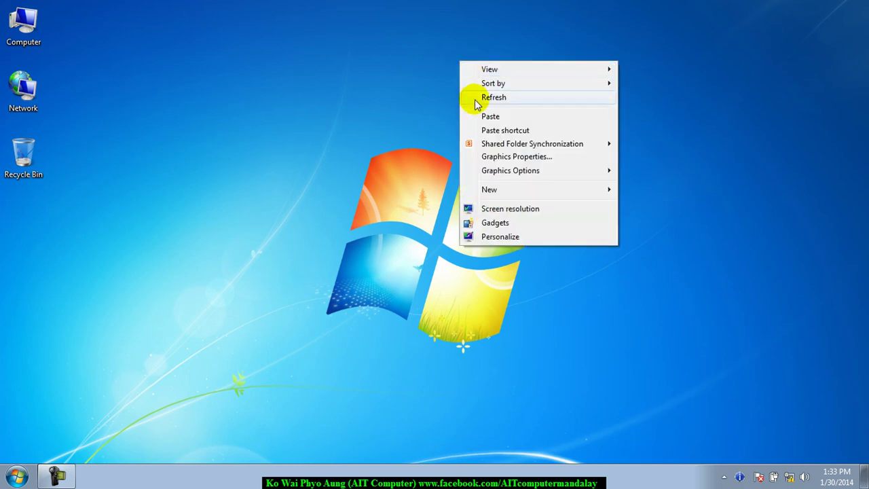
pyautogui.click(483, 95)
pyautogui.rightClick(341, 43)
pyautogui.click(377, 80)
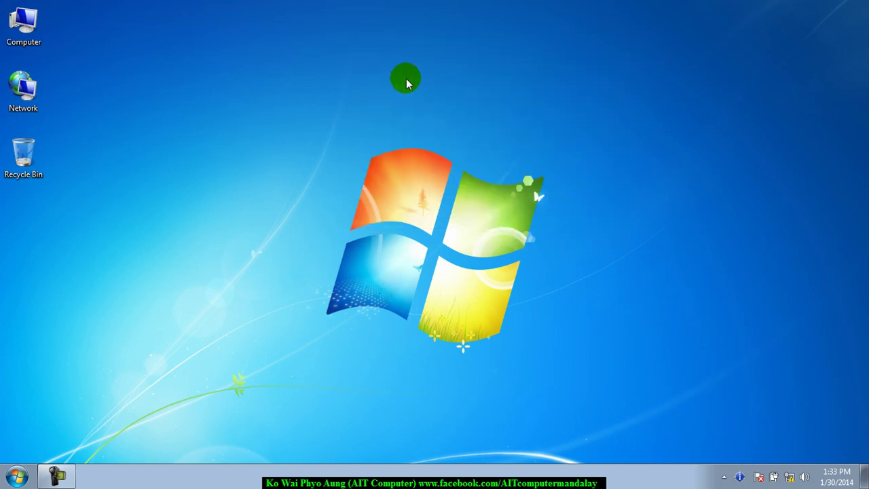
pyautogui.rightClick(406, 78)
pyautogui.click(435, 116)
pyautogui.rightClick(380, 70)
pyautogui.click(406, 111)
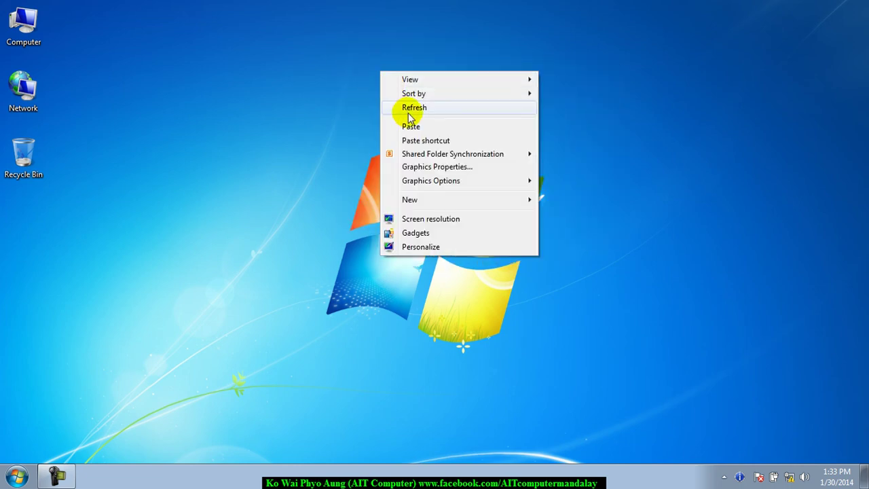
pyautogui.rightClick(323, 69)
pyautogui.click(358, 109)
pyautogui.rightClick(475, 119)
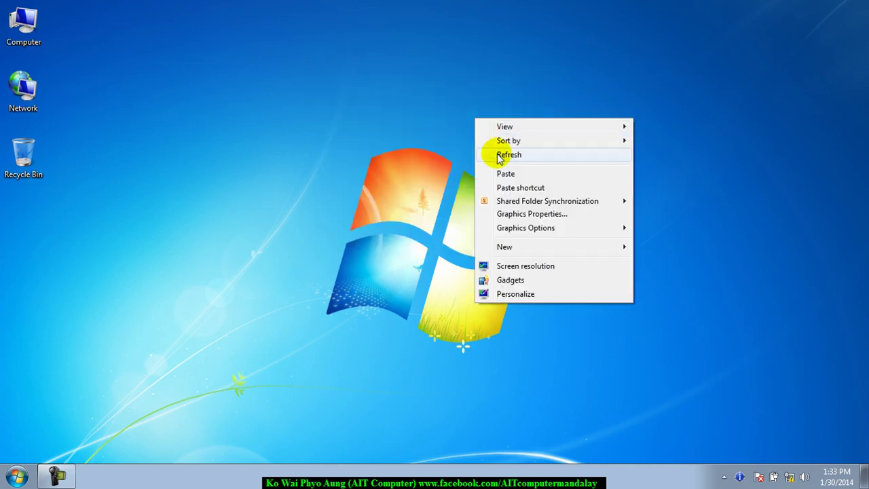
pyautogui.click(496, 153)
pyautogui.rightClick(289, 84)
pyautogui.click(306, 121)
pyautogui.rightClick(376, 78)
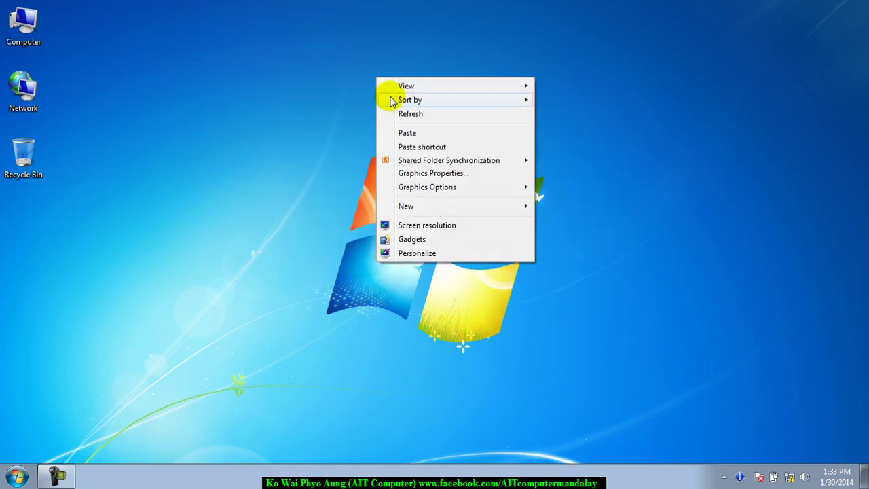
pyautogui.click(404, 113)
pyautogui.rightClick(327, 99)
pyautogui.click(346, 126)
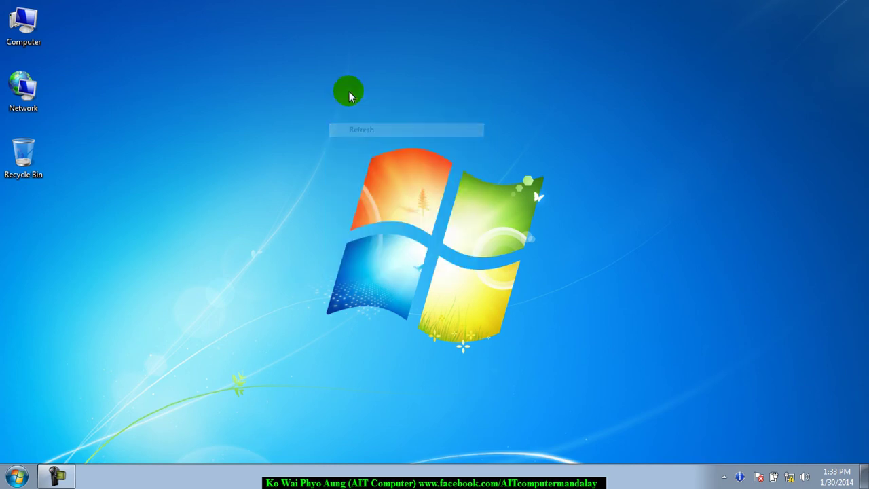
pyautogui.rightClick(347, 71)
pyautogui.click(375, 111)
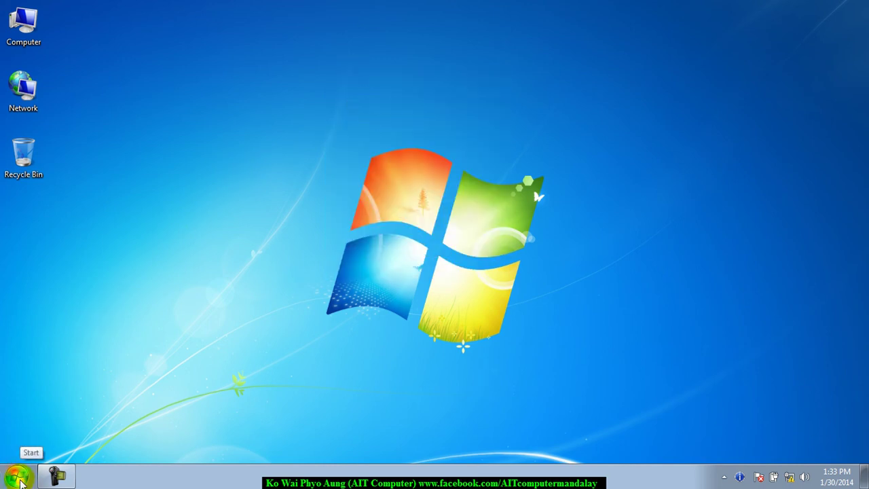
# Step: Review the current account's name and type on the User Accounts page of Control Panel, and close the window
pyautogui.click(21, 483)
pyautogui.click(190, 351)
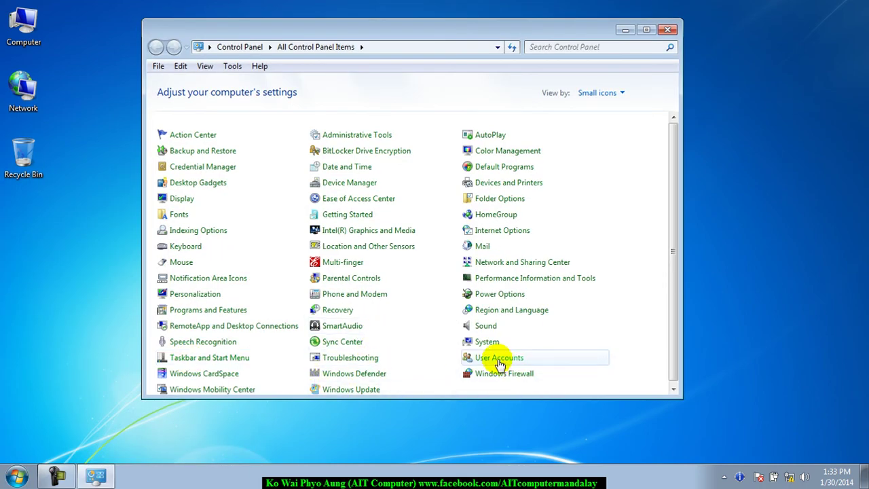
pyautogui.click(499, 360)
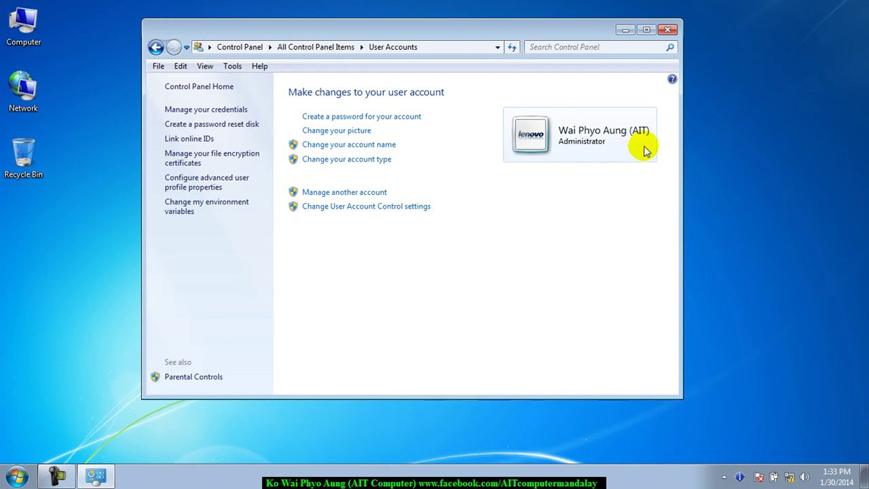
pyautogui.click(667, 30)
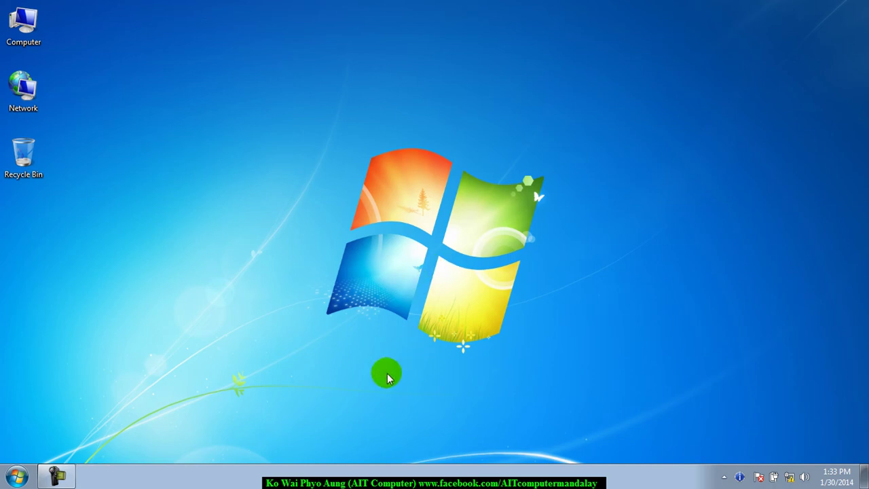